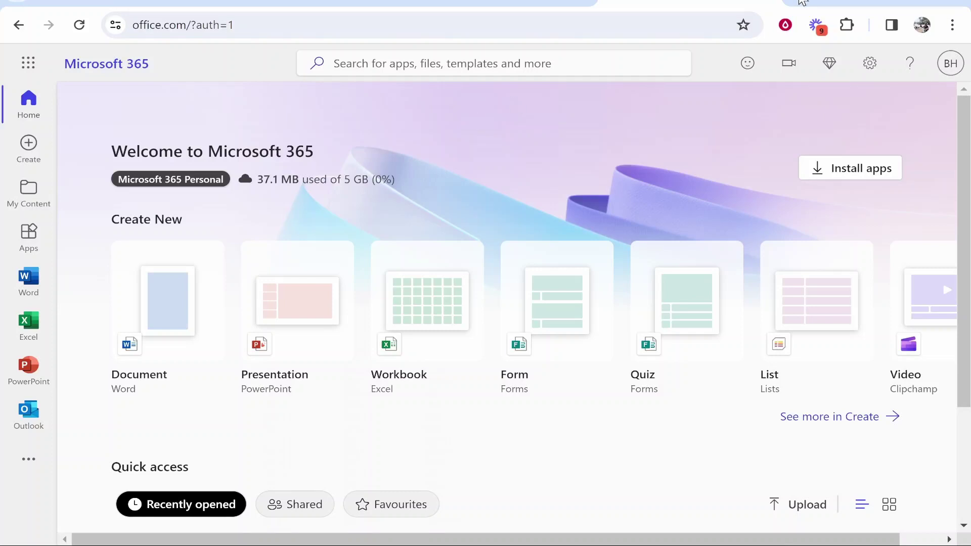
In a new Chrome tab, search Google for 'microsoft 365' and open the Microsoft 365 home page
left_click(802, 2)
type("google.")
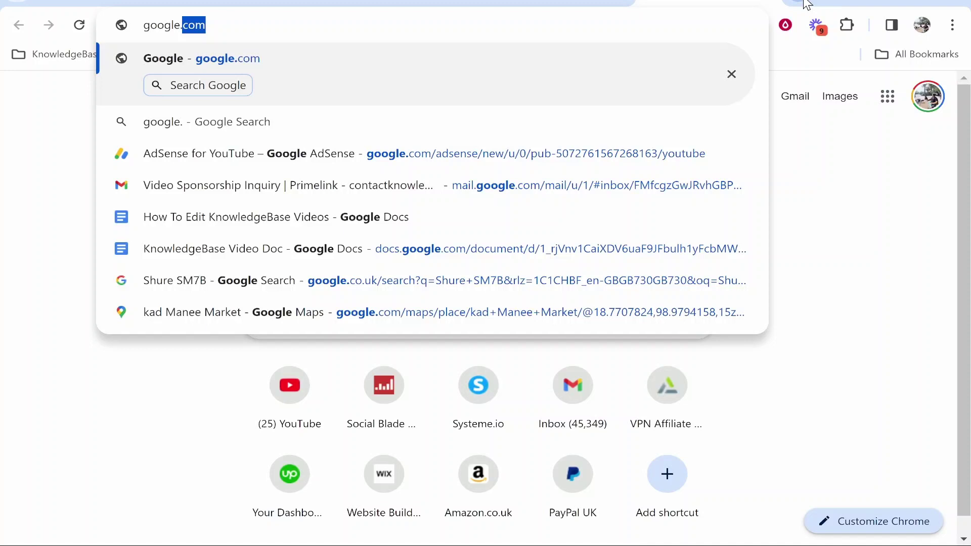
key("Return")
type("mi")
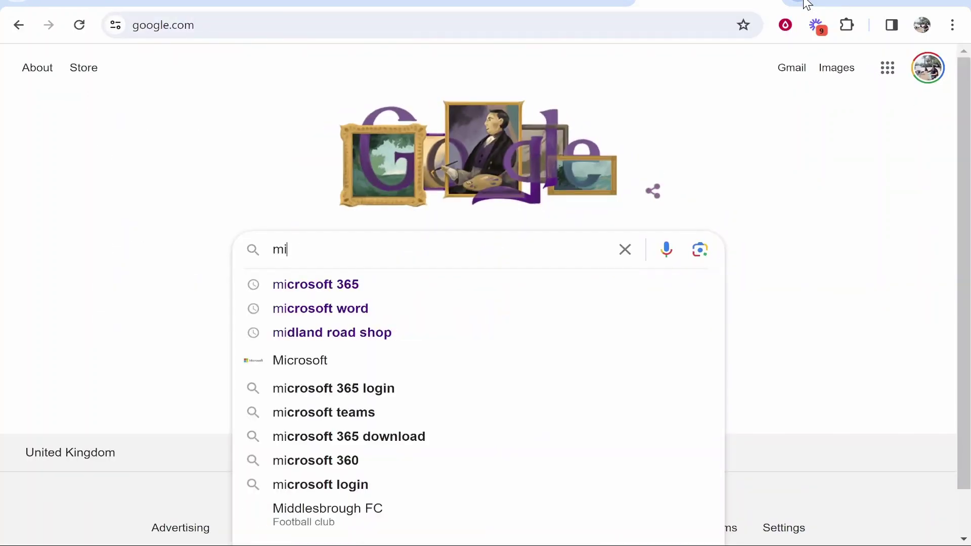
type("c")
key("Down")
key("Return")
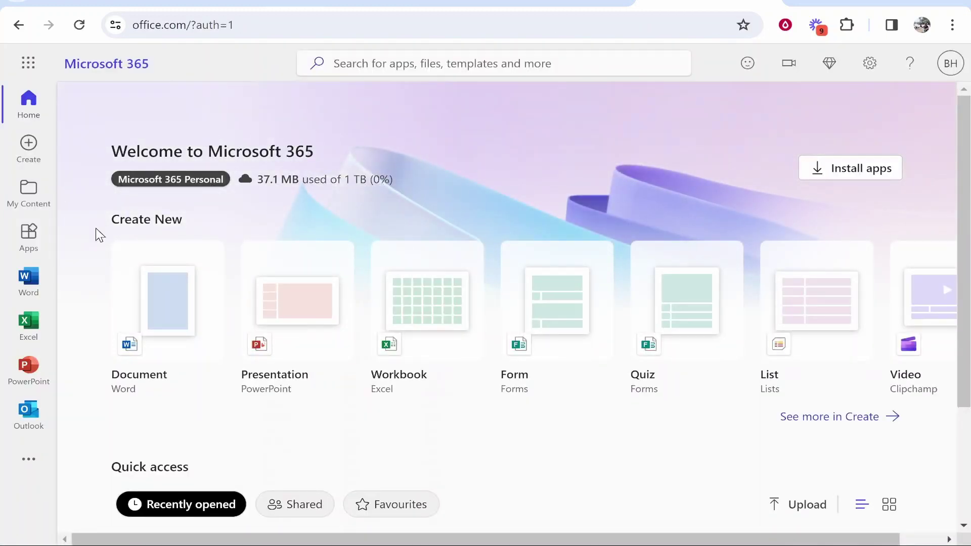
Open Word from the Microsoft 365 left rail to start a blank document
left_click(37, 284)
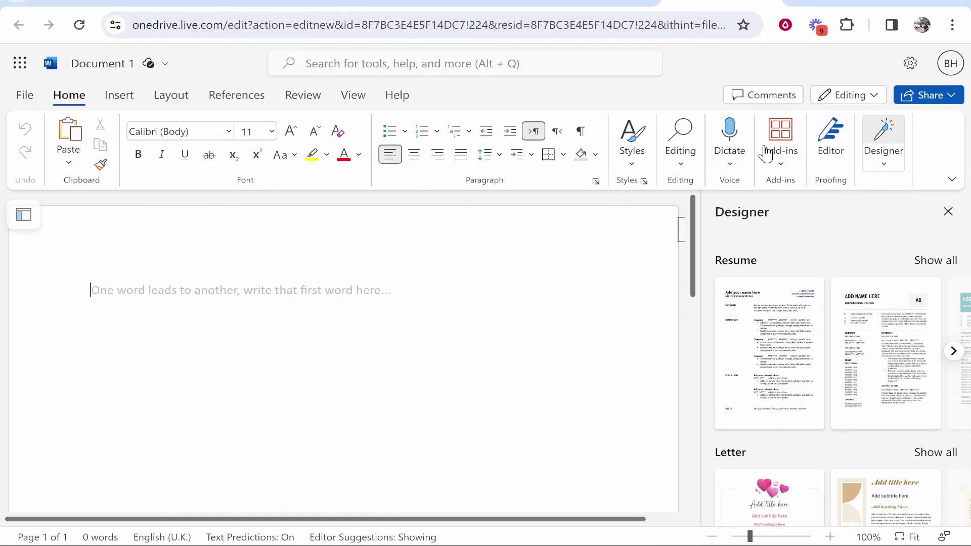
Dictate a spoken sentence into Document 1 with Home > Dictate, then stop the microphone
left_click(729, 164)
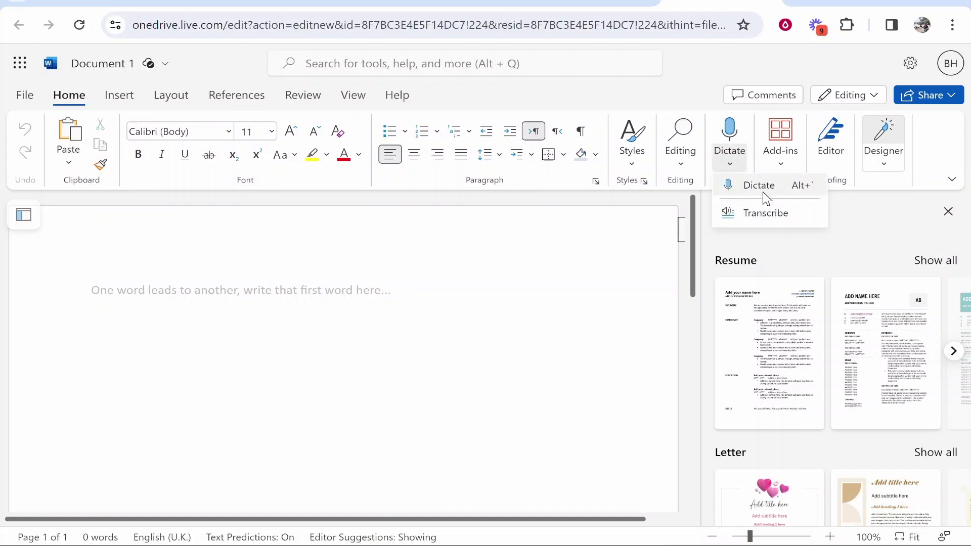
left_click(741, 186)
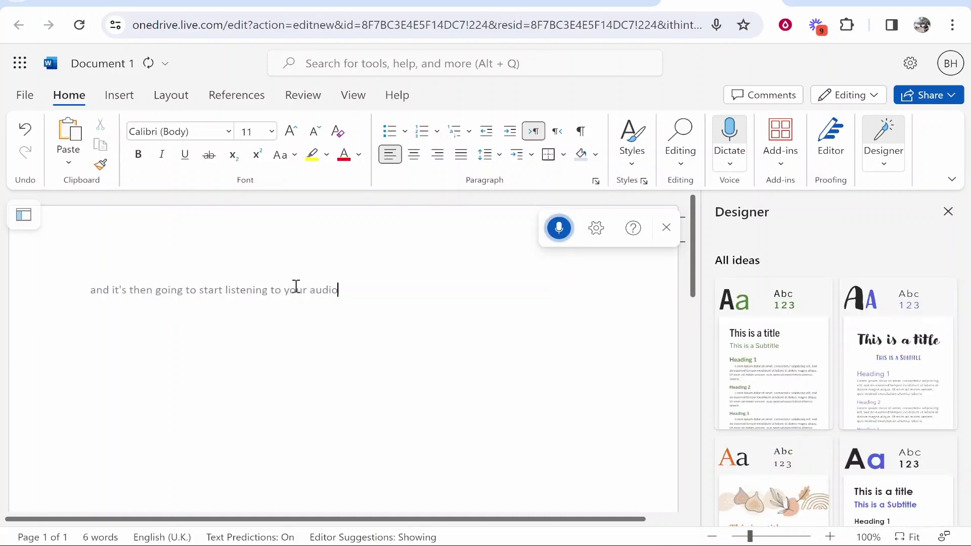
left_click(559, 230)
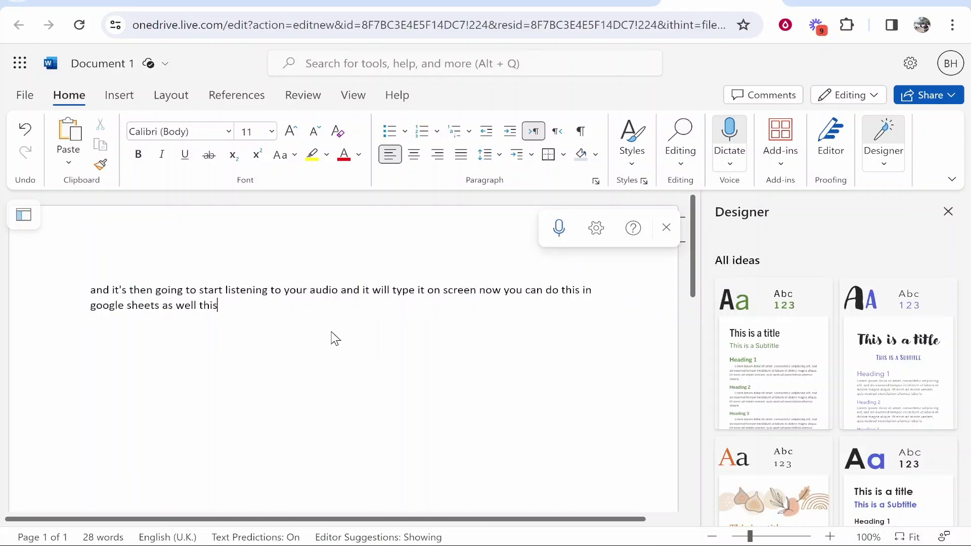
left_click_drag(332, 339, 92, 276)
left_click(151, 307)
Choose Transcribe from the Dictate dropdown menu
left_click(729, 165)
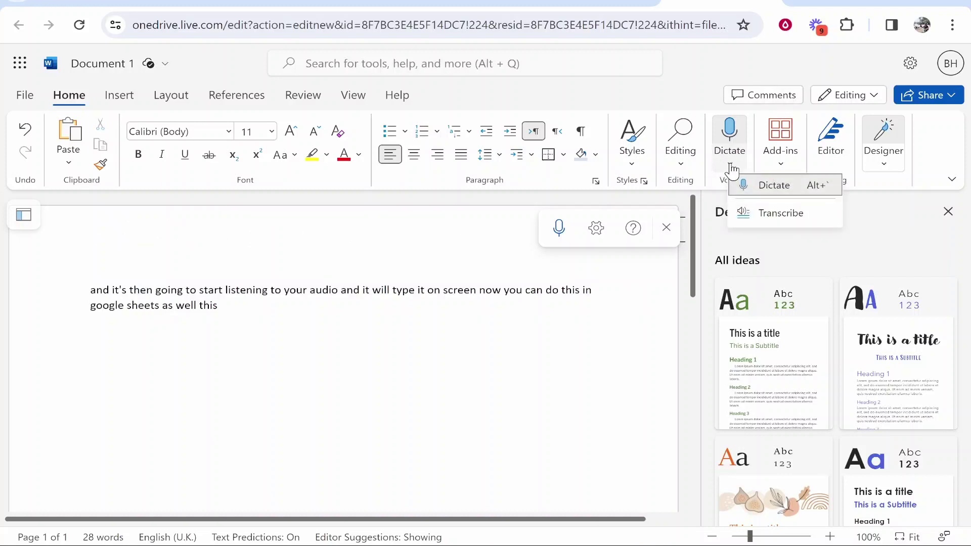
left_click(777, 214)
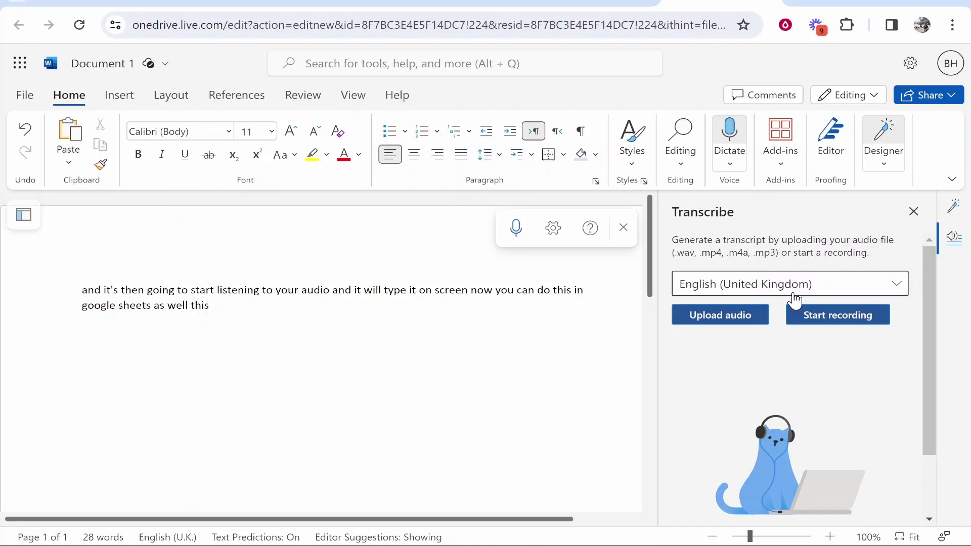
Upload the 'untitled' audio file for transcription
left_click(726, 315)
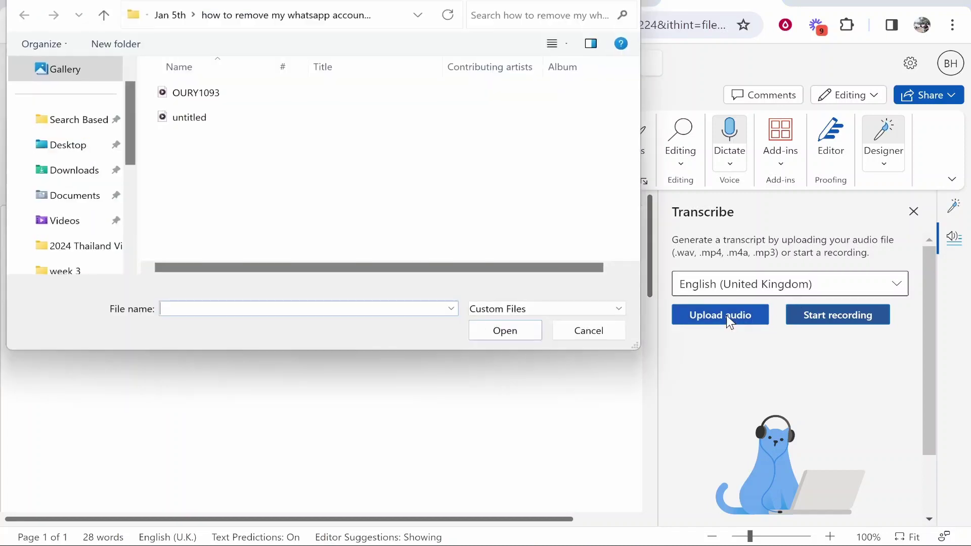
left_click(200, 121)
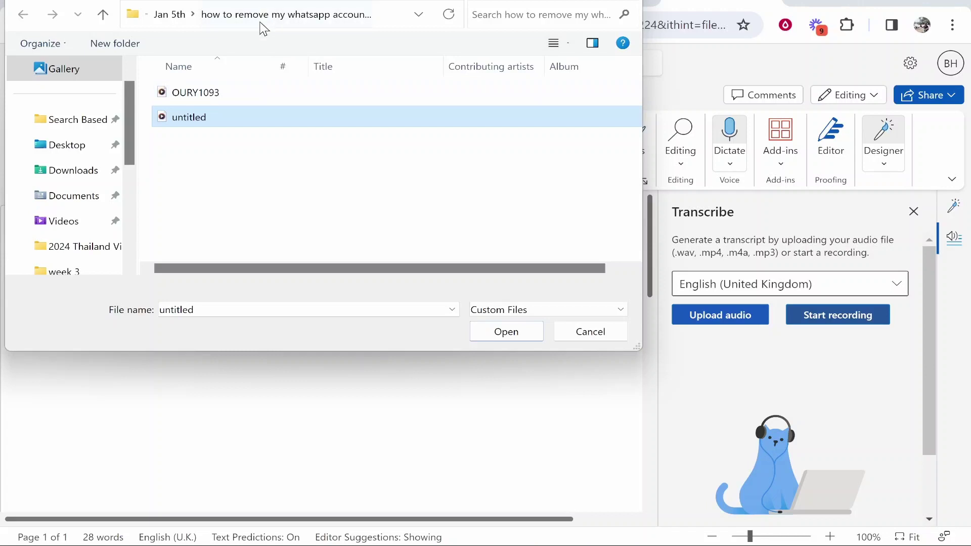
left_click(512, 326)
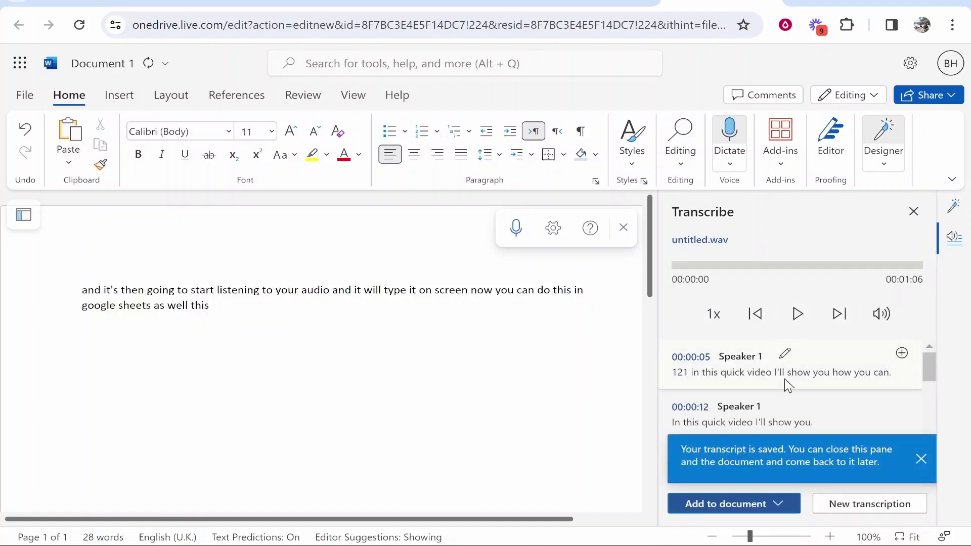
Once transcription finishes, expand the Add to document options
left_click(744, 510)
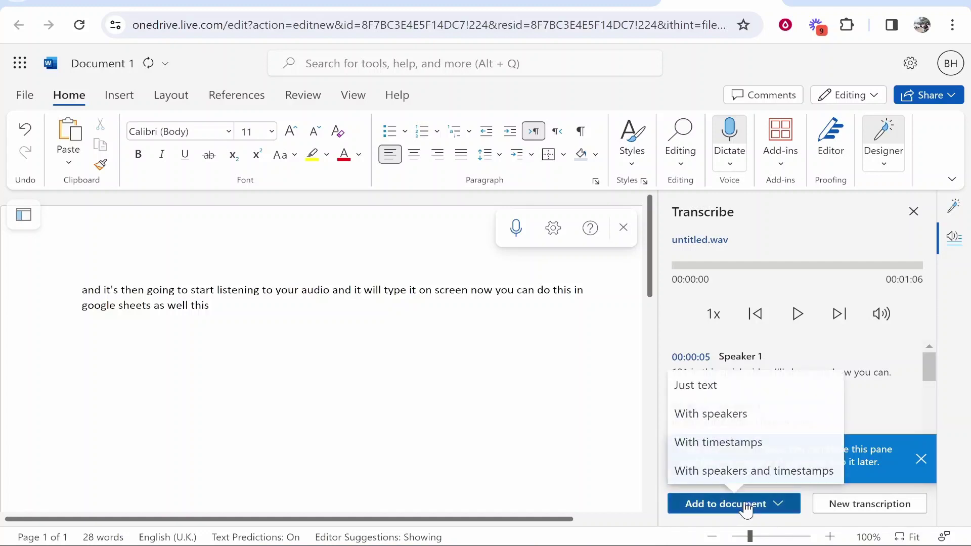
Insert the transcript as just text and review its opening lines
left_click(705, 386)
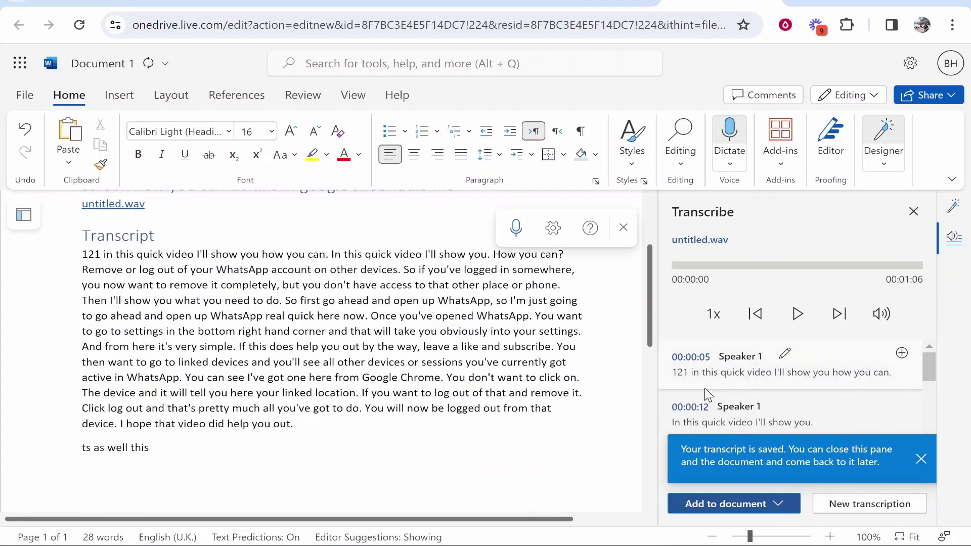
double_click(86, 253)
left_click(87, 255)
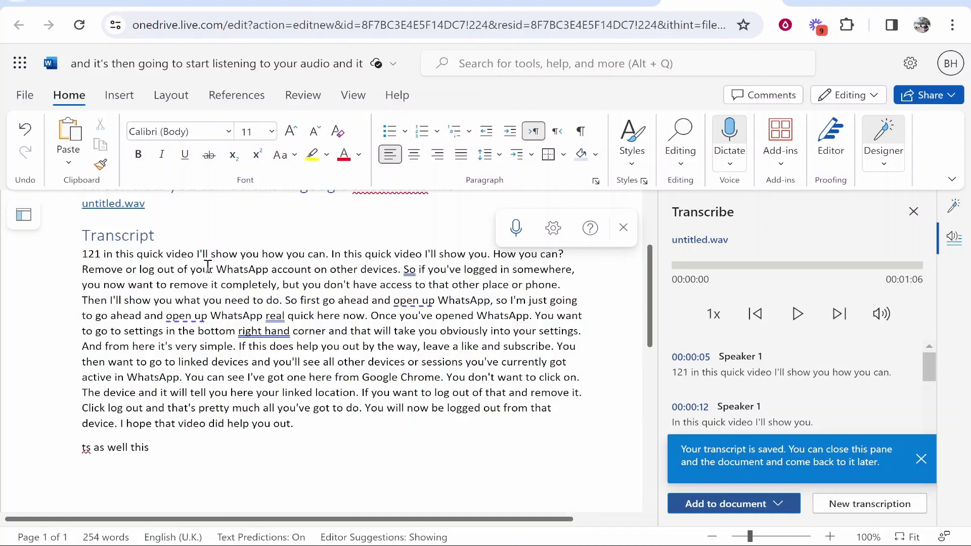
left_click_drag(255, 269, 415, 267)
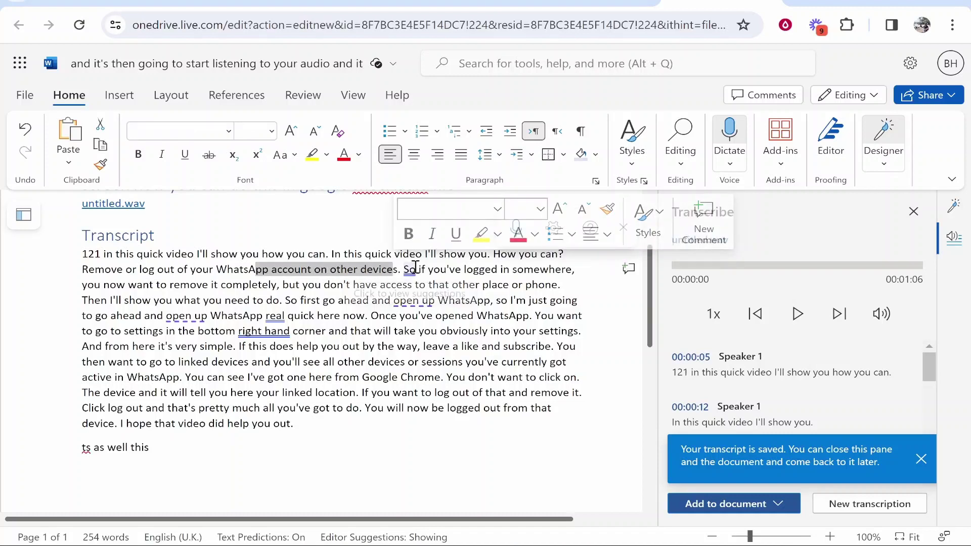
left_click_drag(85, 282, 280, 283)
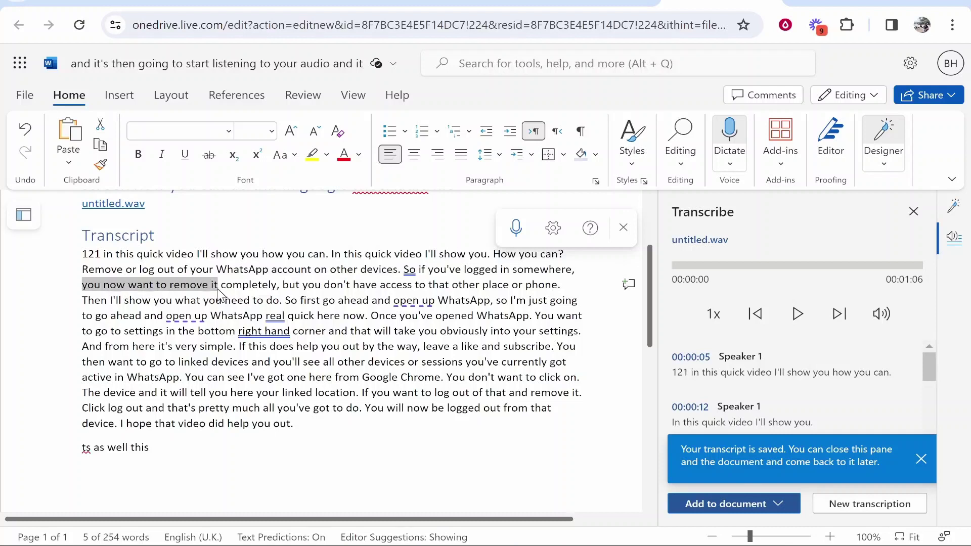
Touch up punctuation around 'completely', 'So first', 'WhatsApp' and 'way,' in the transcript
left_click(281, 283)
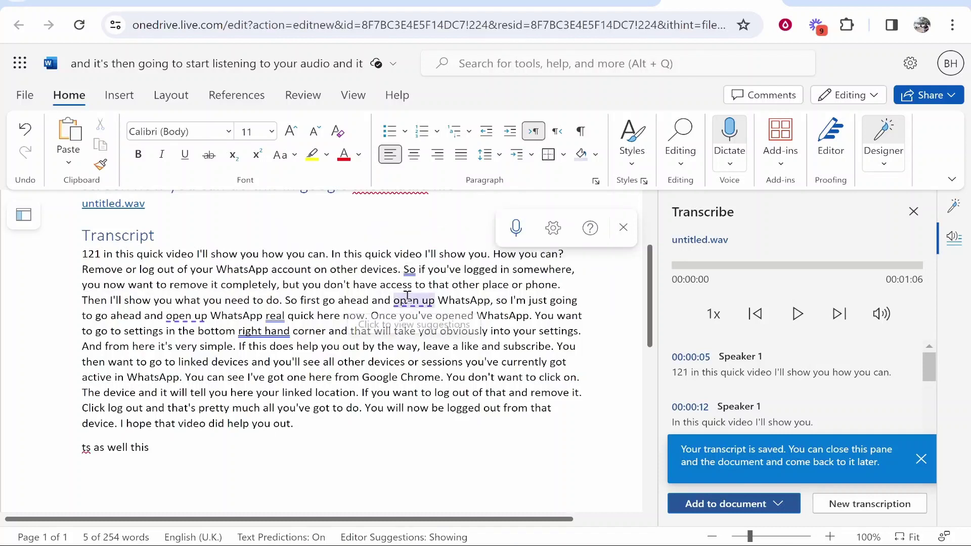
type(",")
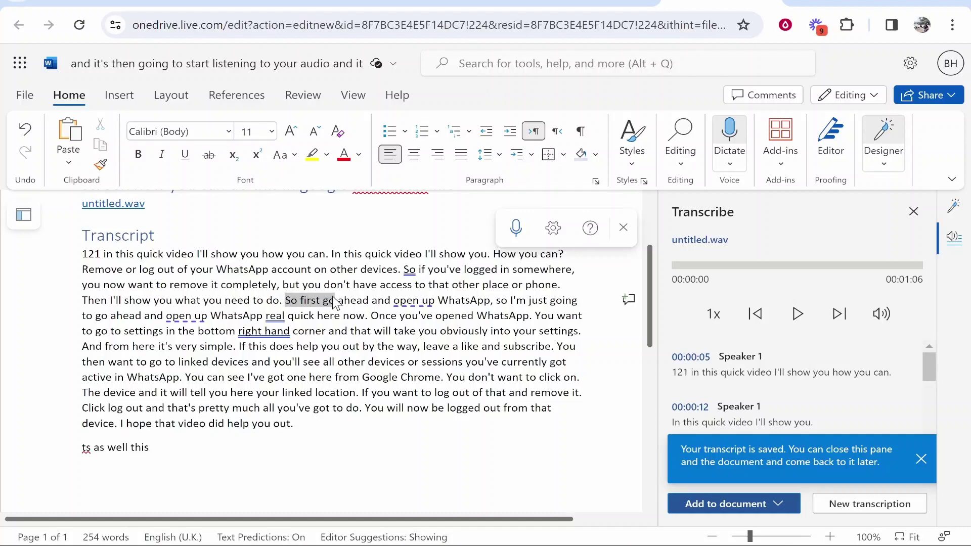
left_click_drag(284, 301, 507, 301)
left_click(506, 300)
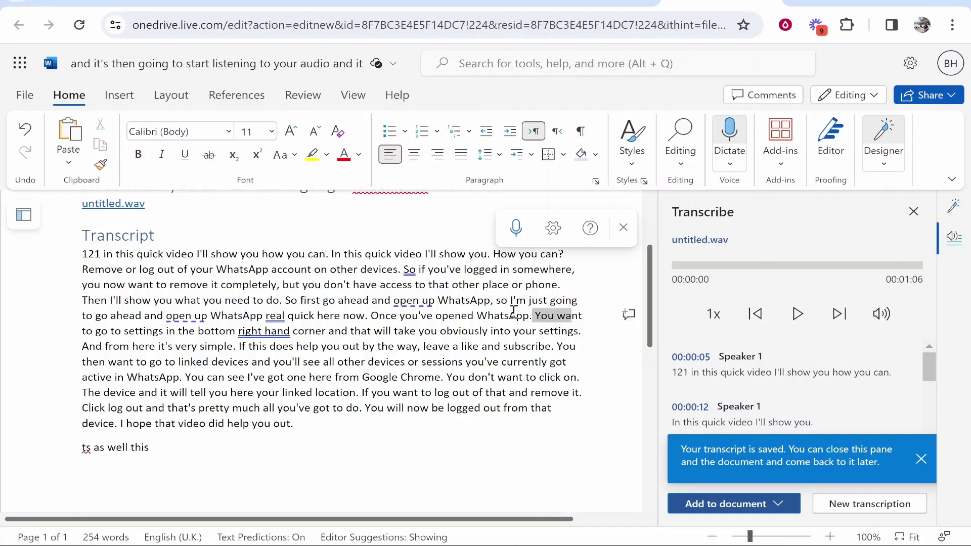
left_click_drag(581, 316, 422, 315)
left_click(405, 331)
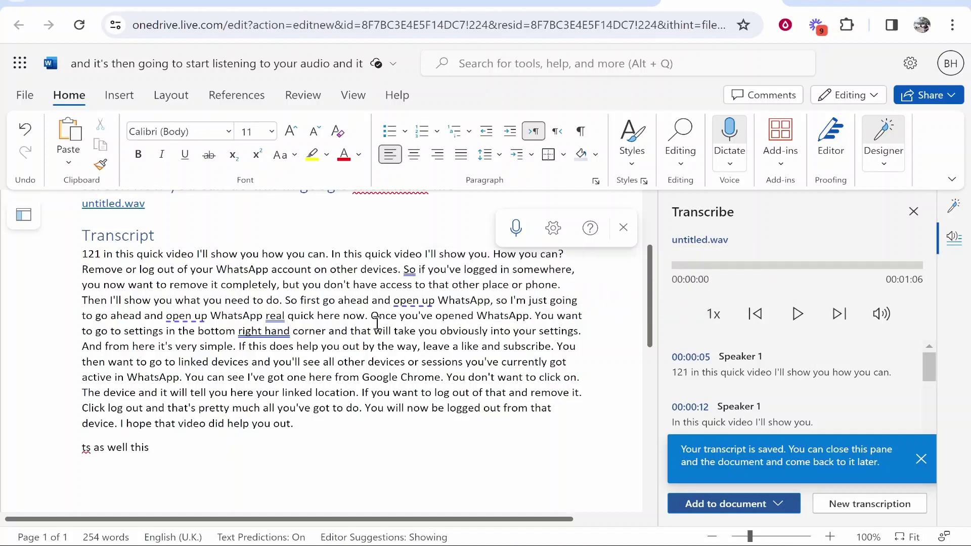
left_click(422, 346)
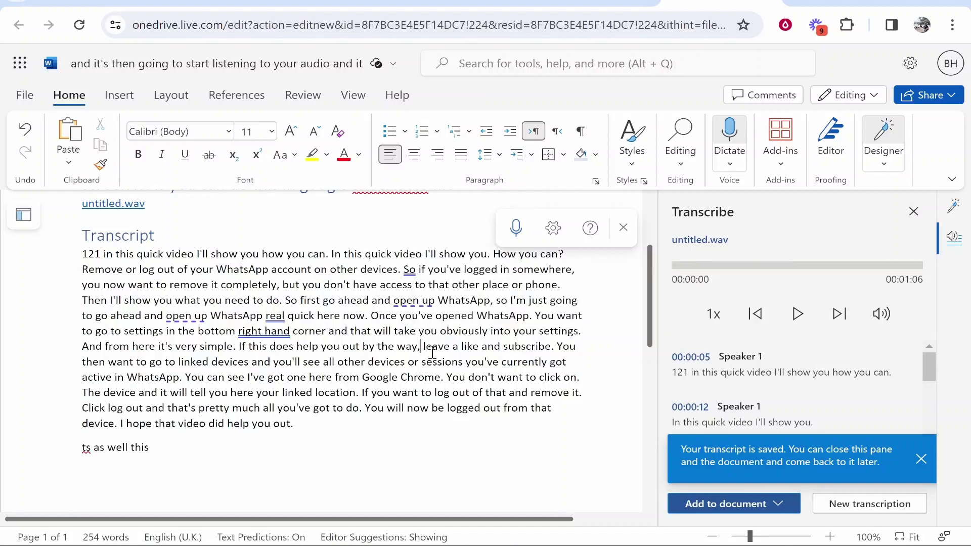